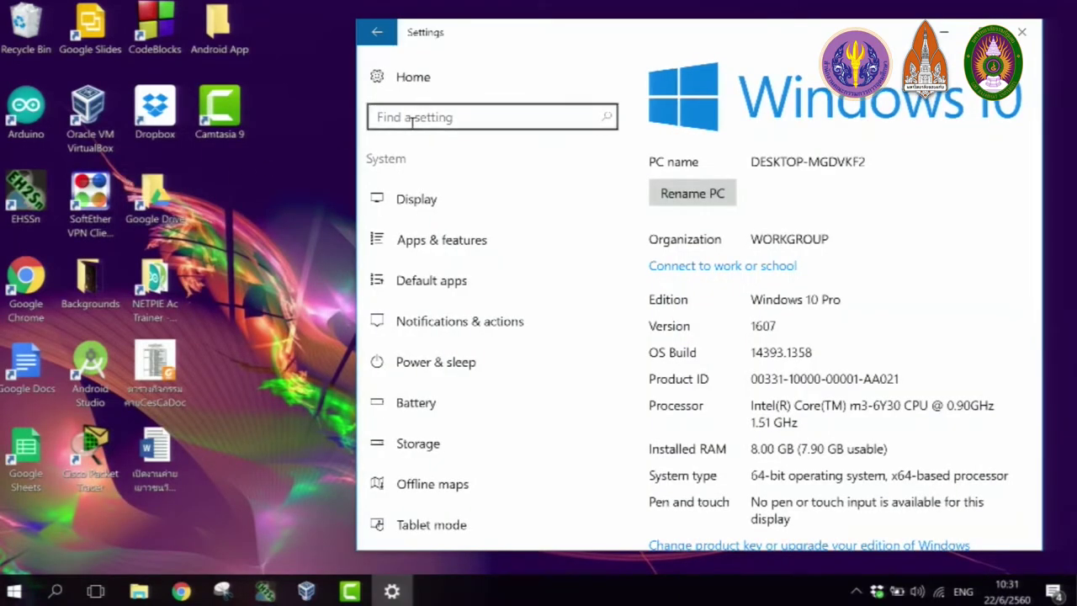
- Scroll through the About page (Windows 10 Pro, version 1607, 8.00 GB RAM), then close Settings
drag(873, 30, 784, 25)
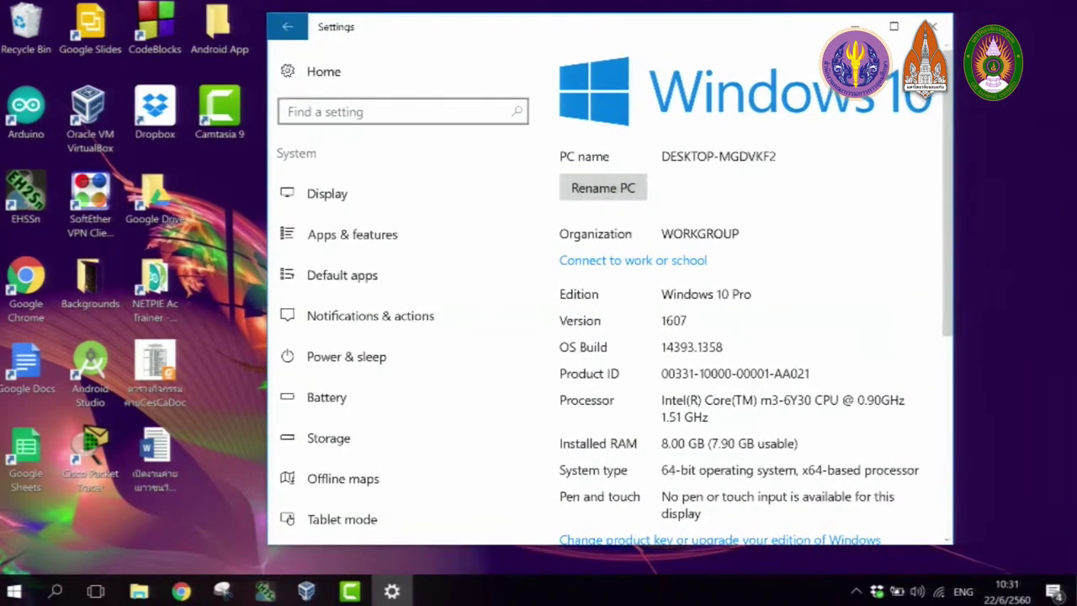
scroll(945, 199, down, 2)
scroll(945, 199, down, 2)
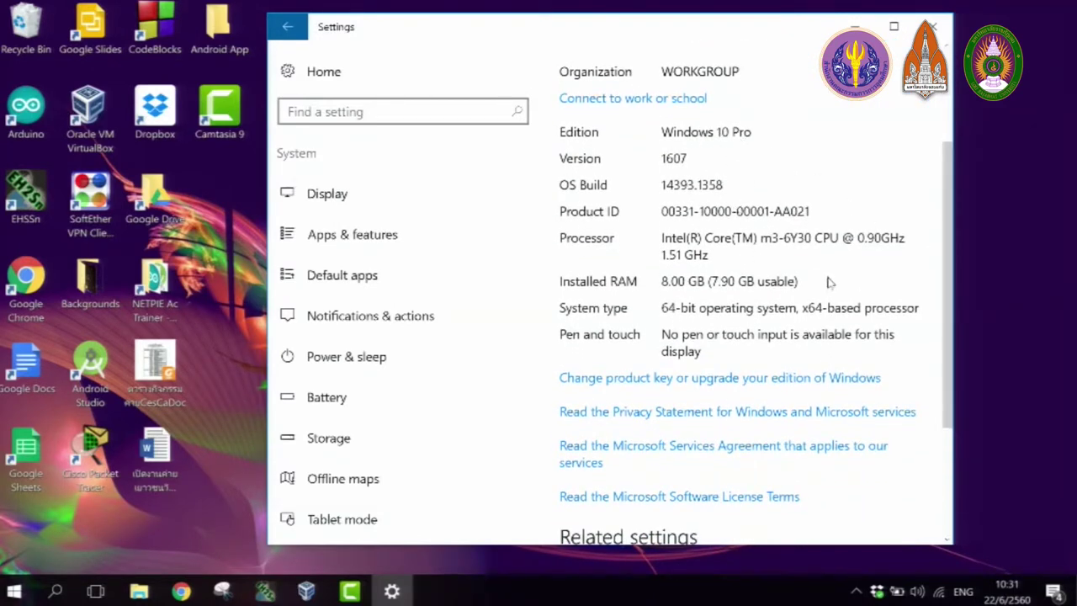
scroll(830, 282, down, 1)
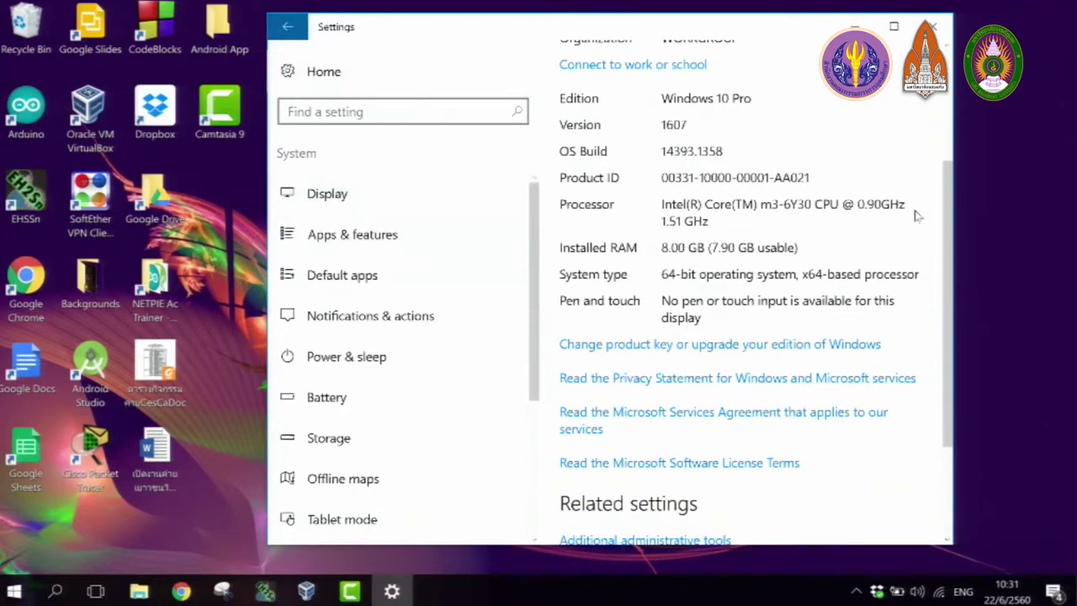
scroll(946, 206, down, 1)
scroll(933, 206, up, 1)
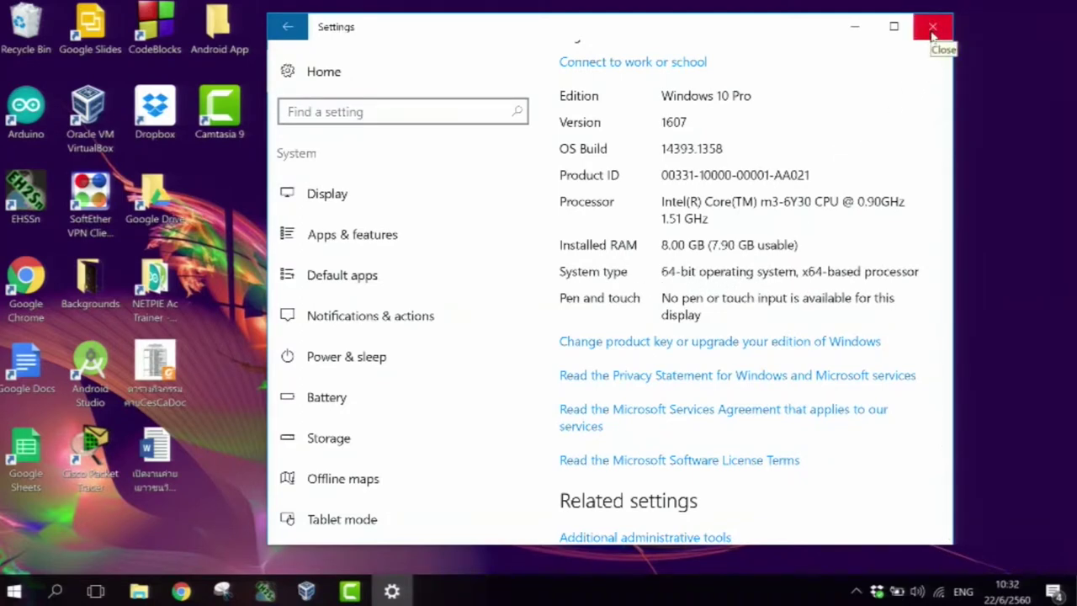
click(932, 29)
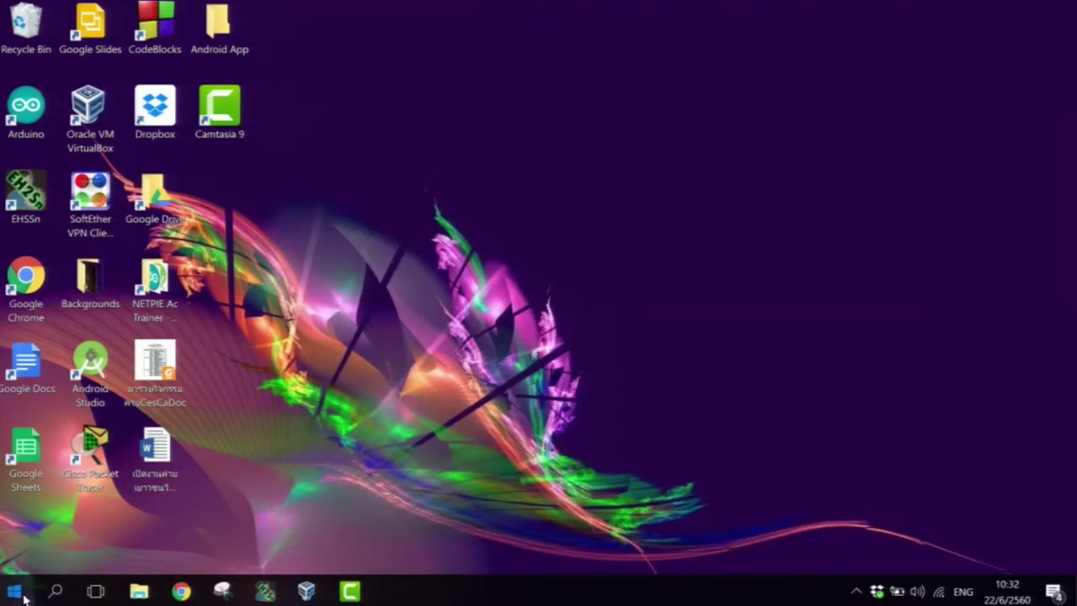
- Open System Information via a 'system inf' search, scroll its System Summary, then close it
click(23, 596)
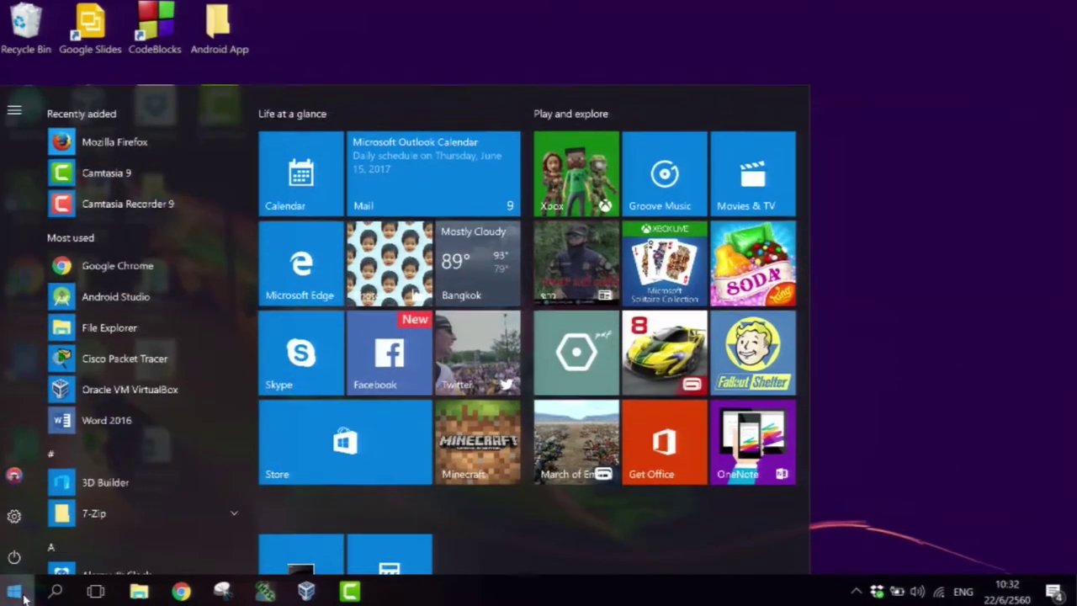
text(system)
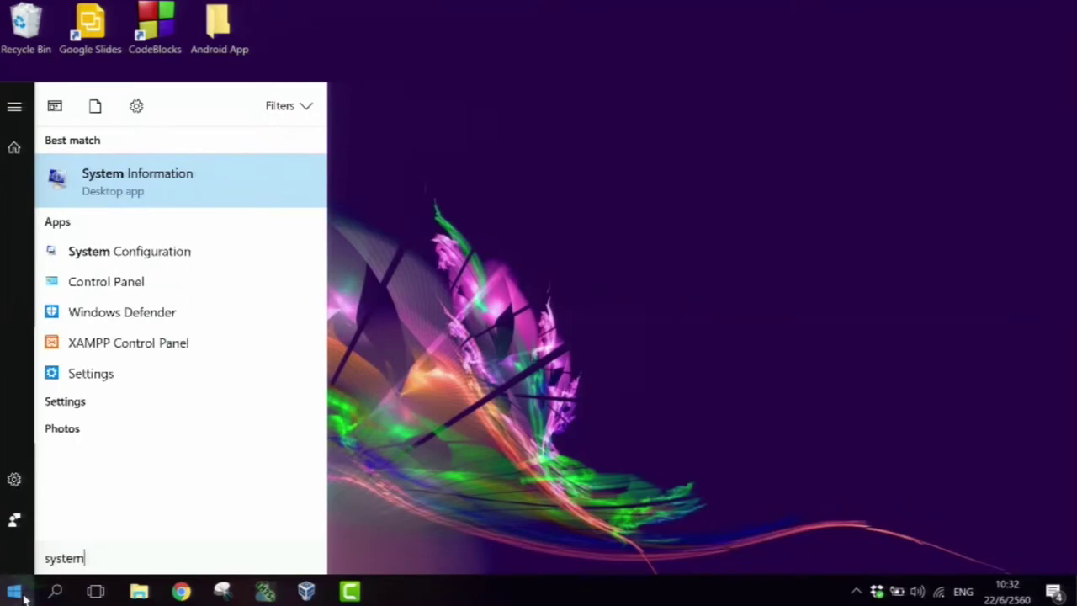
text( inf)
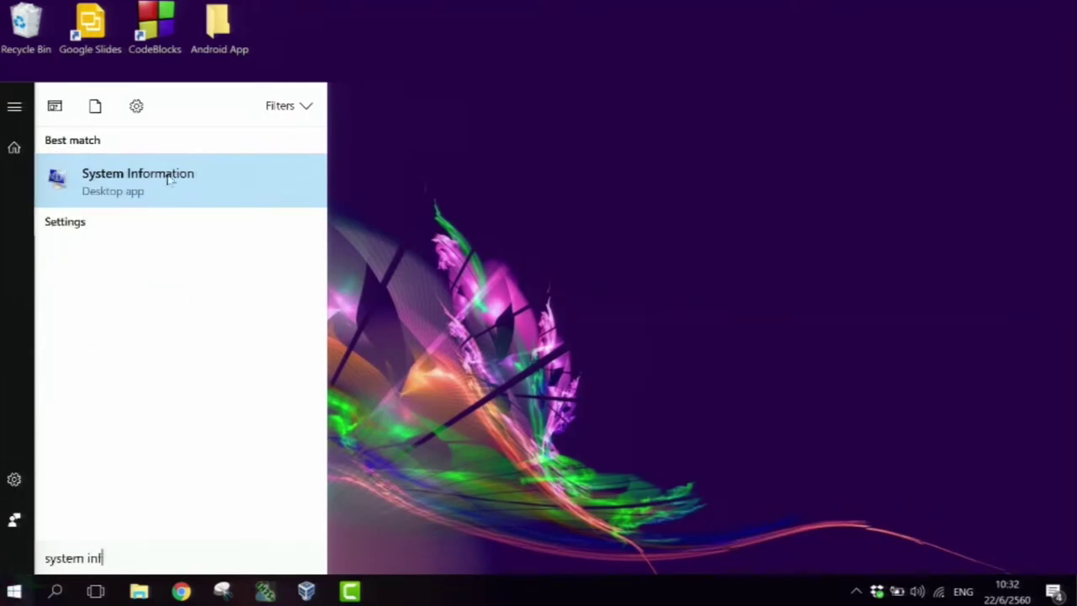
click(168, 178)
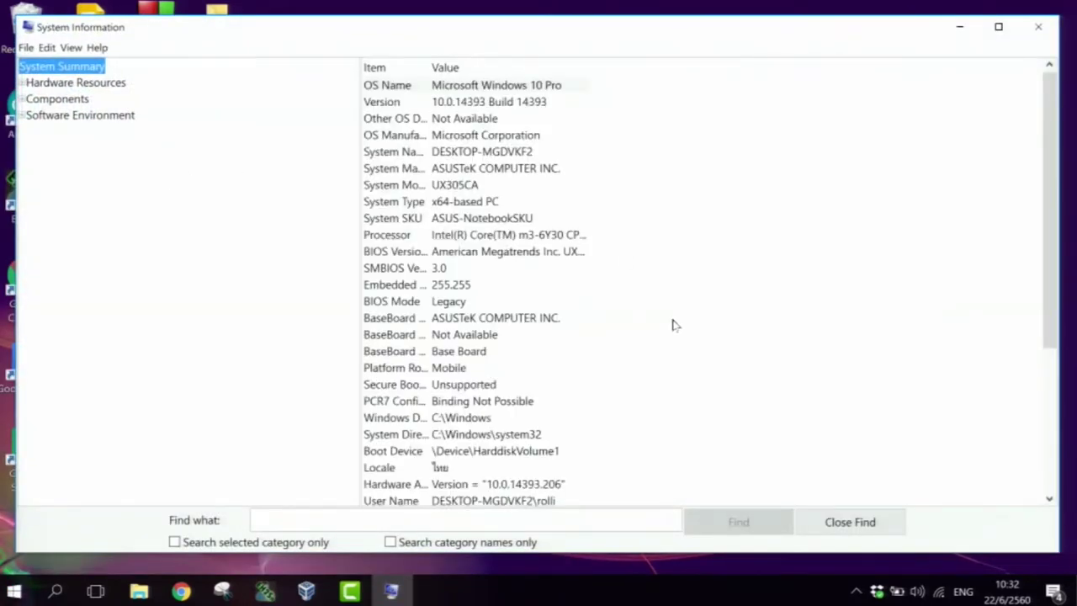
drag(1048, 133, 1043, 112)
click(1038, 27)
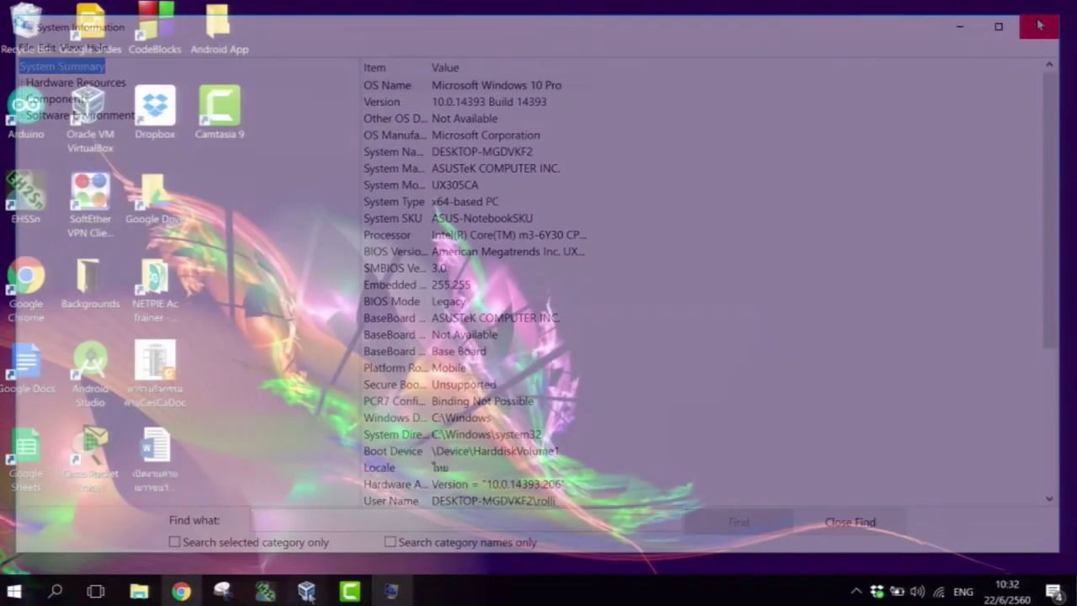
- Switch to the running Kali-Linux-2017.1 VM and unlock it by entering the root password
mouse_move(307, 595)
click(344, 524)
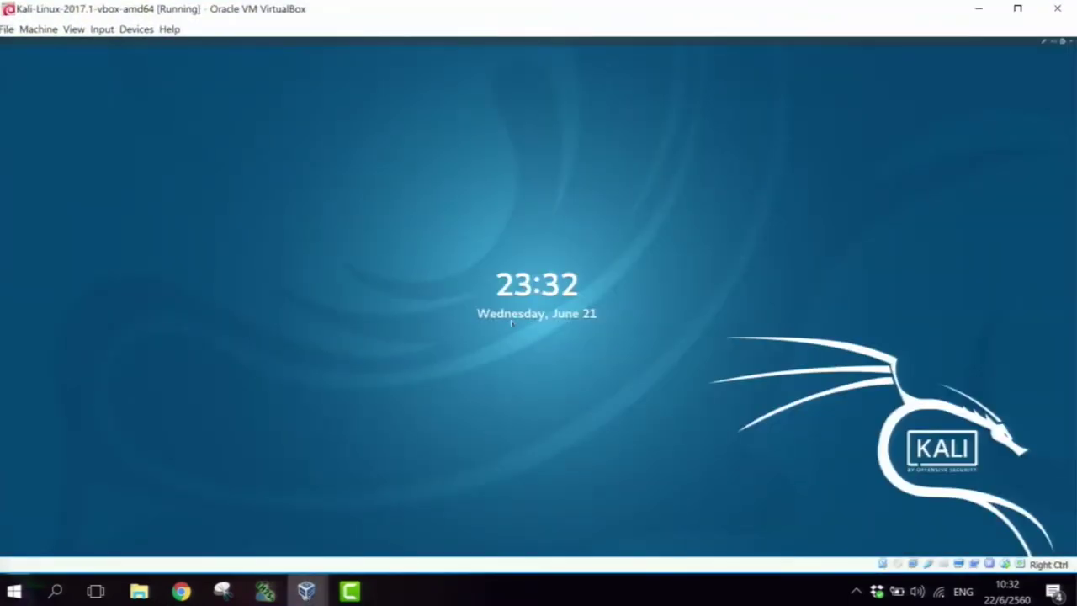
click(510, 323)
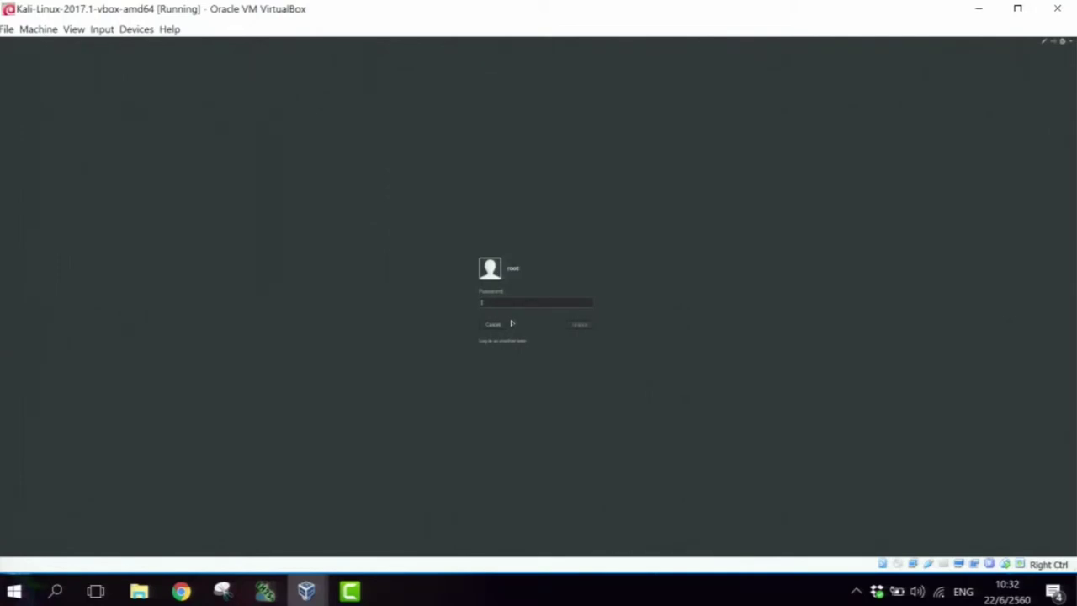
text(toor)
click(581, 324)
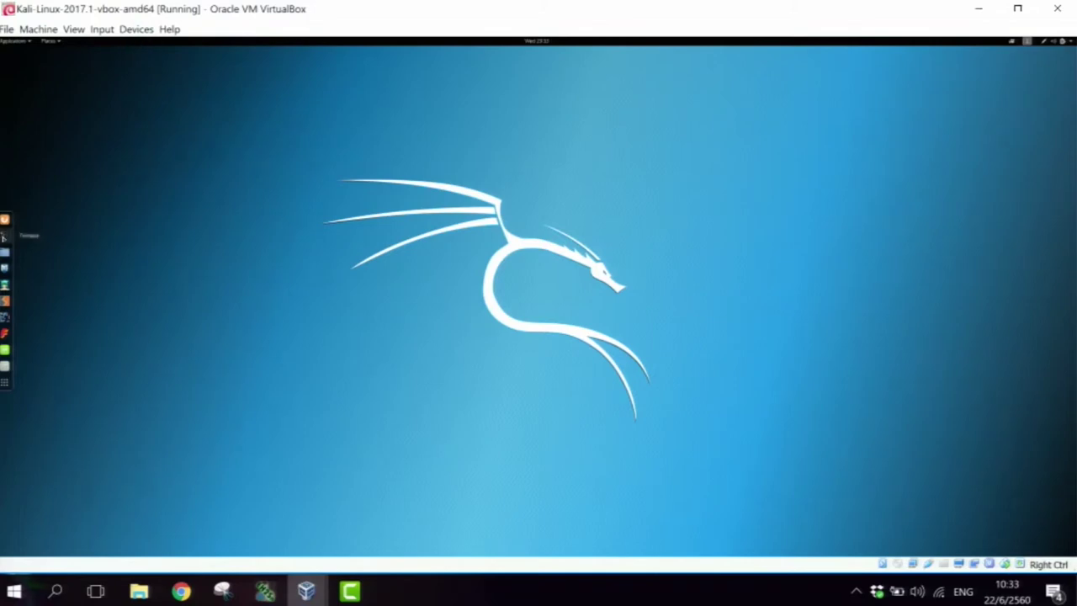
- Open a Kali terminal, move it right, run ls on the home folder, then open the Applications menu
click(4, 237)
drag(373, 72, 713, 63)
text(ls)
key(Return)
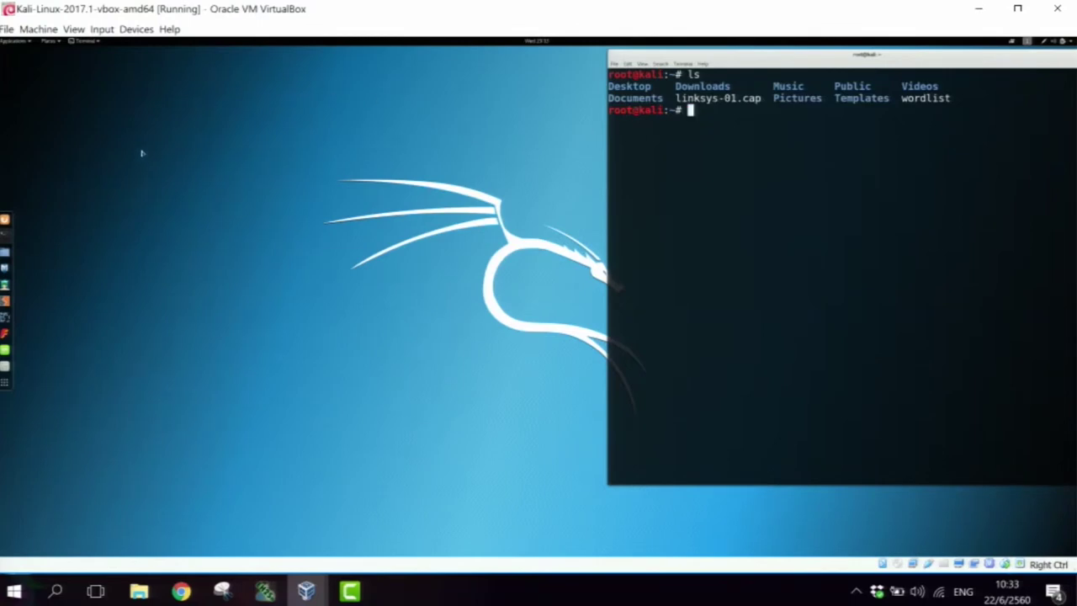
click(27, 42)
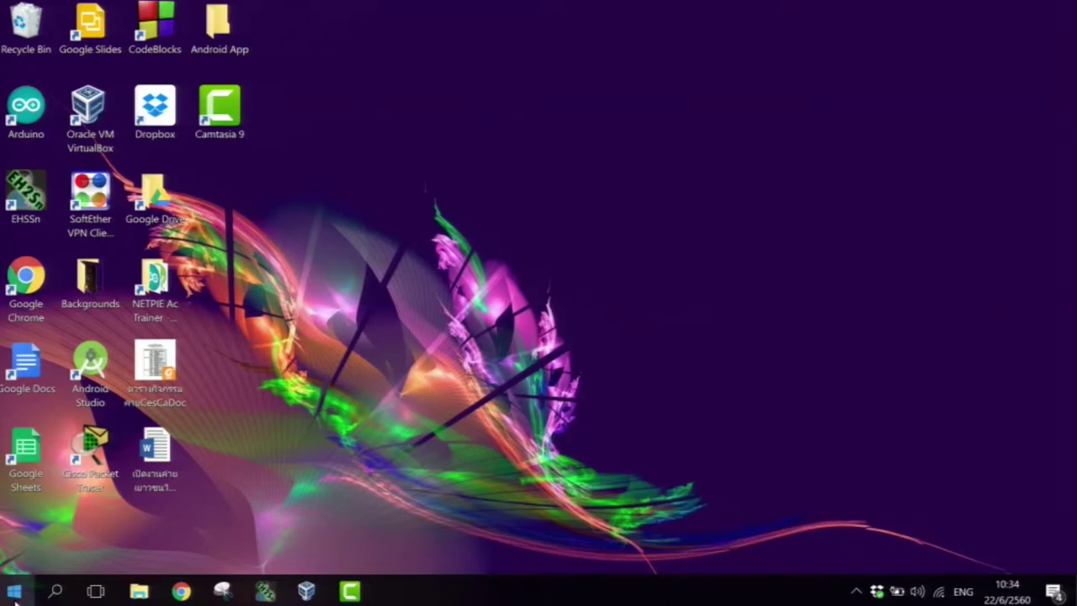
- Launch Disk Cleanup for drive C: from a 'disk cleanup' search and move its window right
click(15, 597)
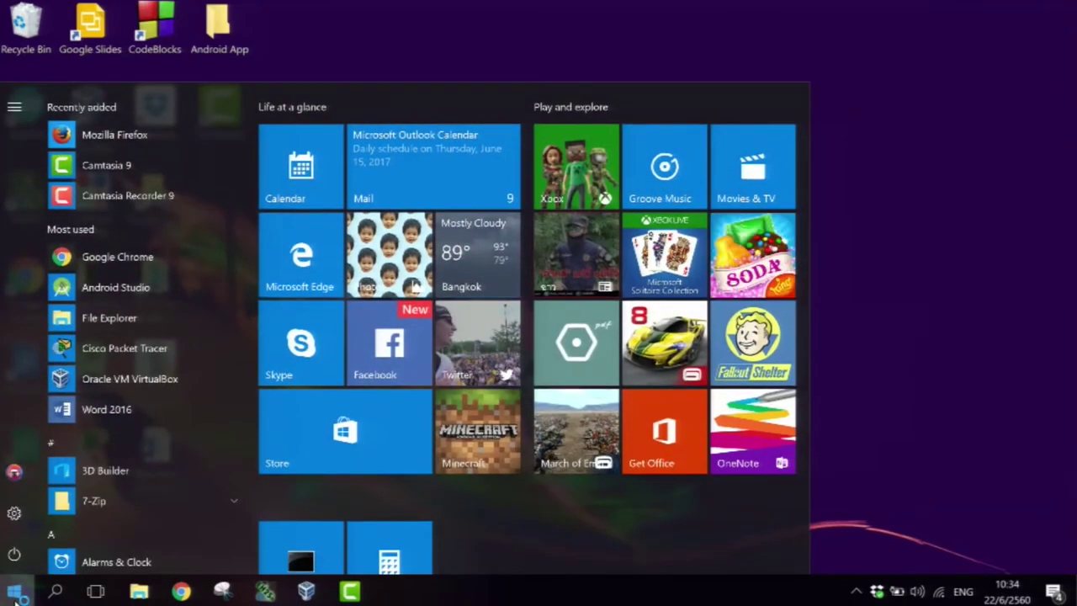
text(disk clea)
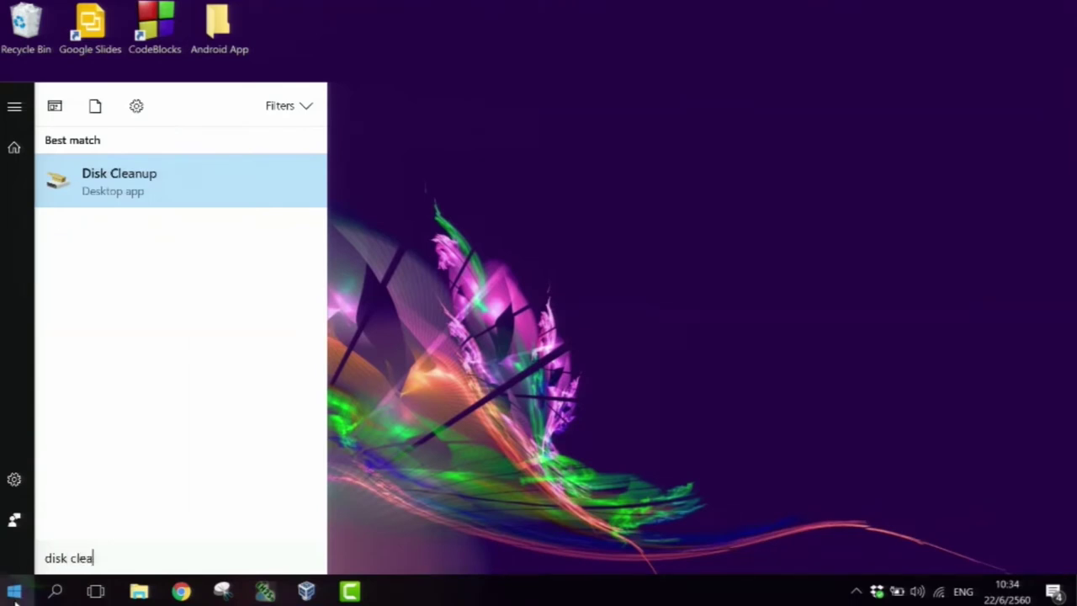
text(nup)
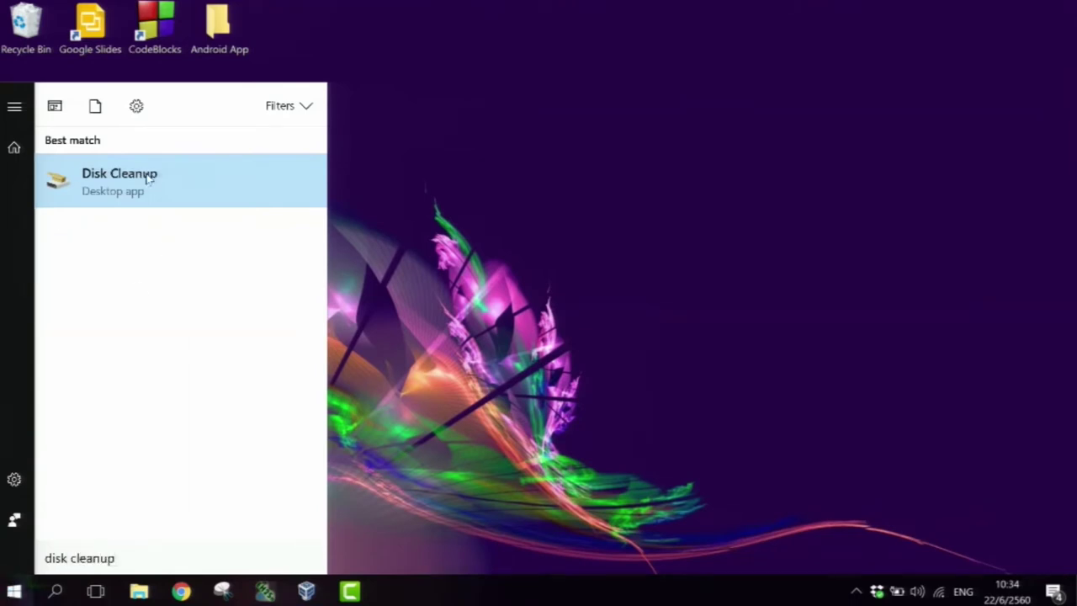
click(149, 176)
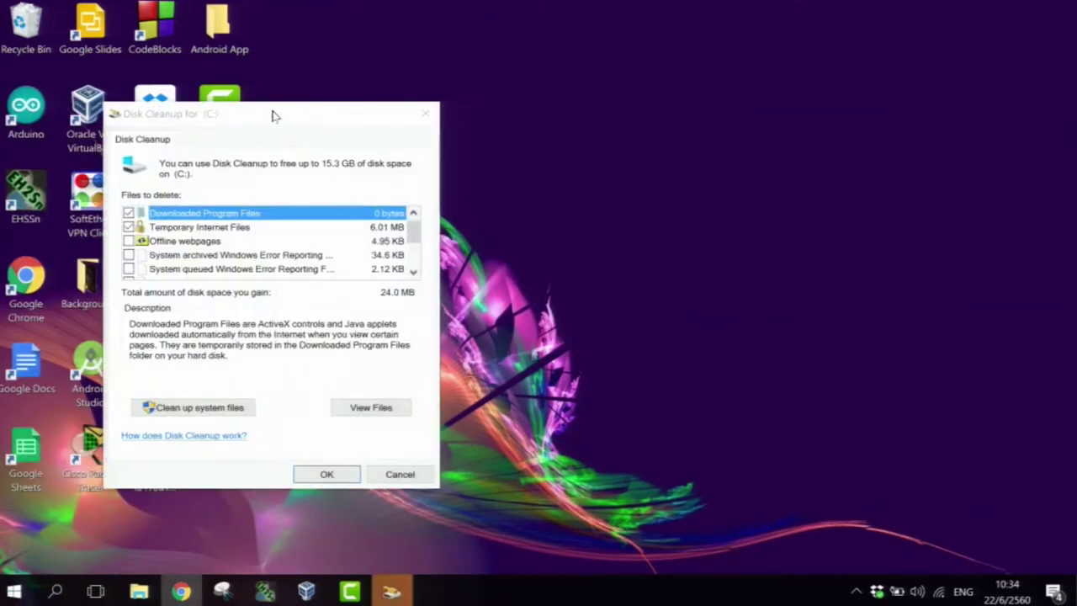
drag(272, 115, 491, 60)
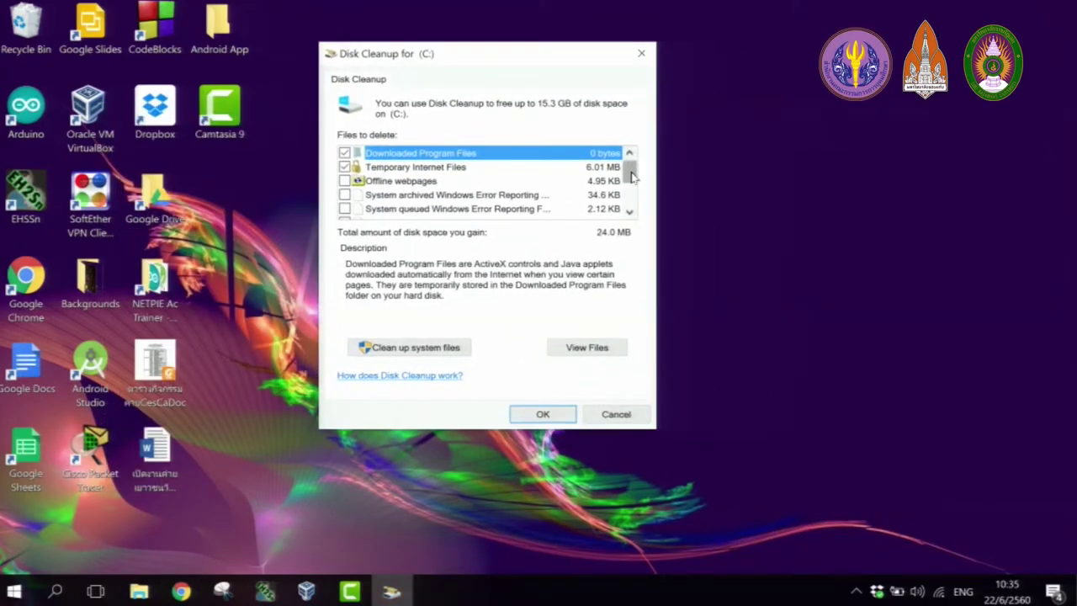
- Check the Recycle Bin description and clean the ticked file categories, about 24.0 MB
mouse_move(632, 175)
mouse_down()
mouse_move(633, 186)
mouse_move(631, 175)
mouse_up()
drag(631, 174, 631, 194)
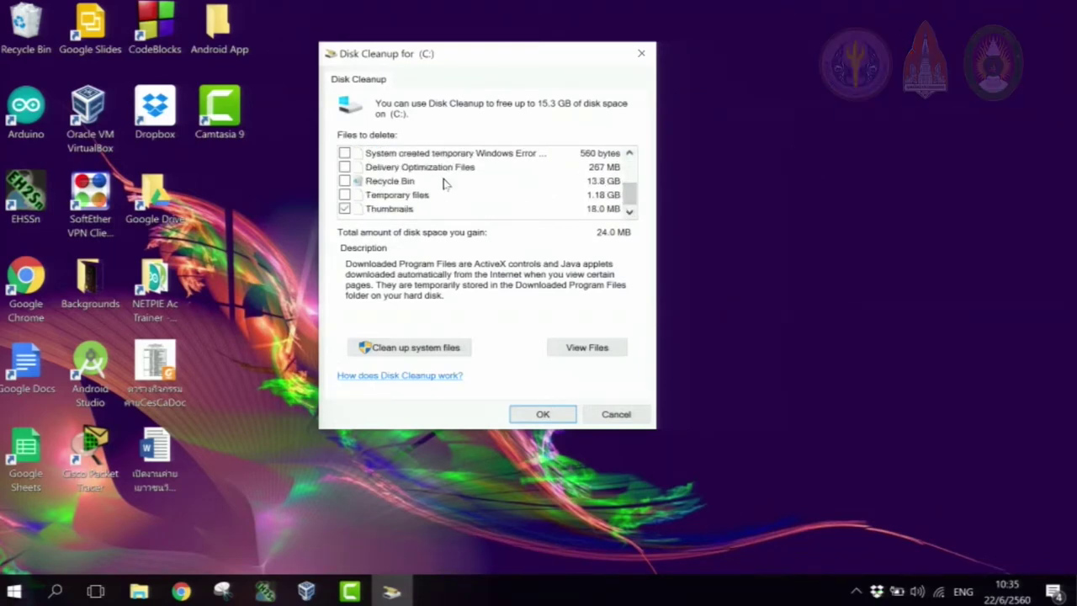
click(419, 183)
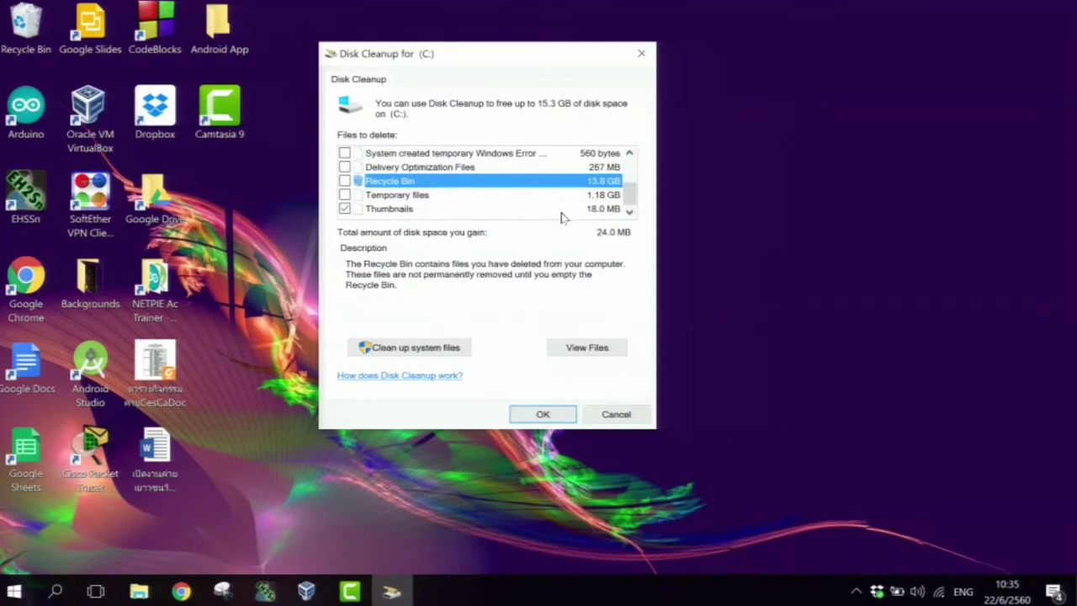
click(543, 415)
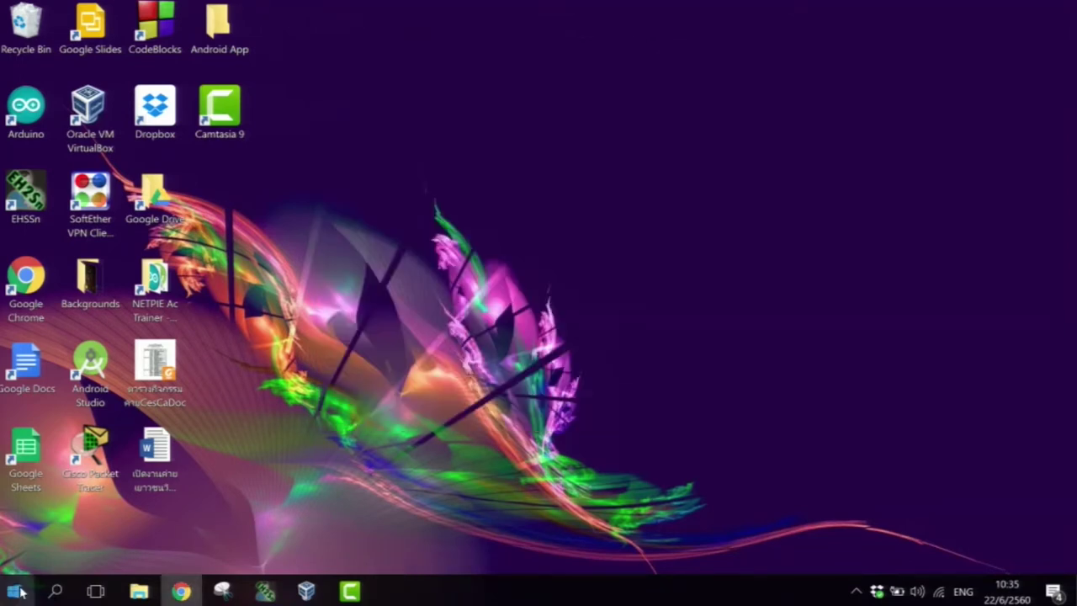
- Open Disk Management through a 'disk ma' search for Create and format hard disk partitions
click(17, 591)
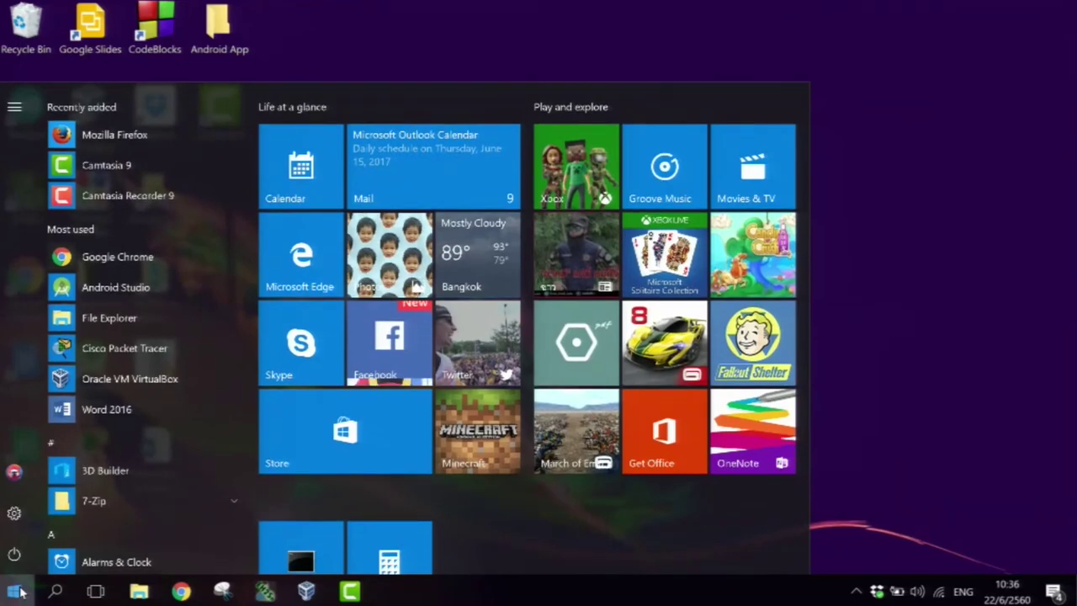
click(17, 592)
click(17, 592)
text(disk ma)
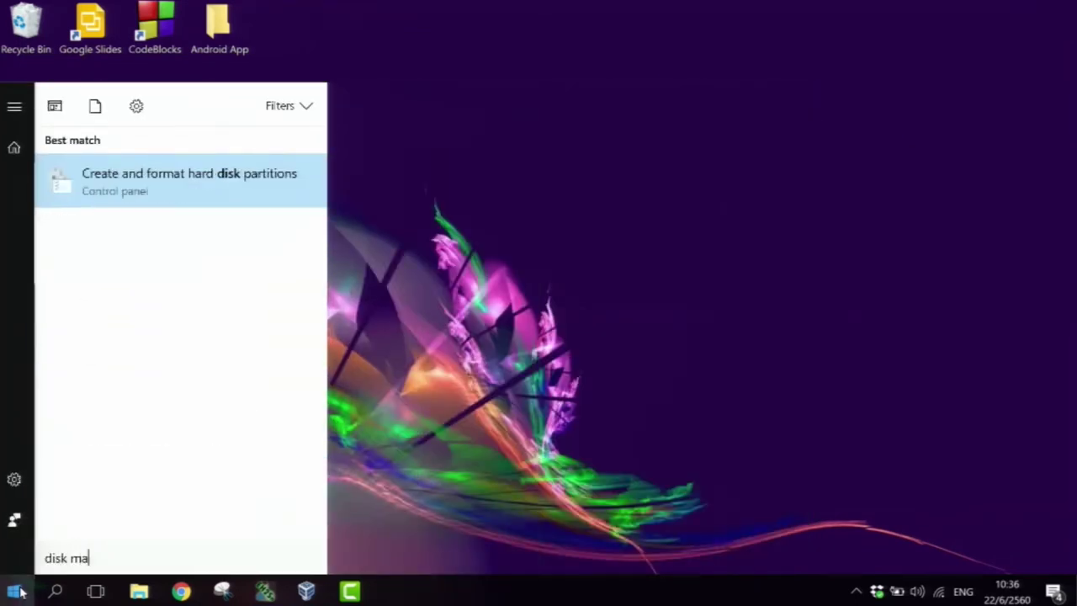
click(137, 193)
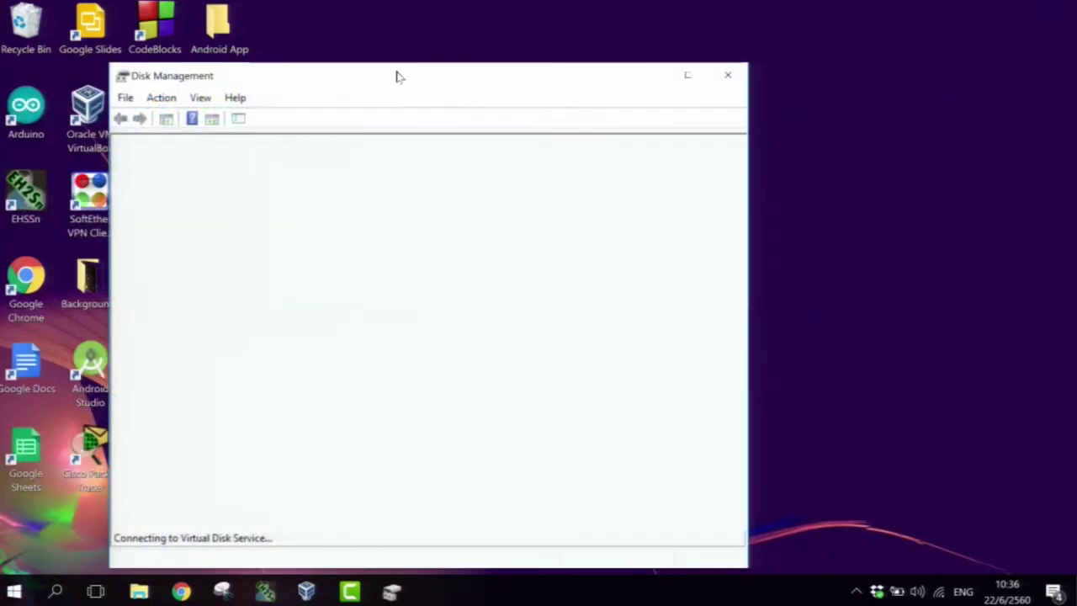
- Reposition Disk Management, widen its Status column to review Disk 0's volumes, then close it
drag(396, 75, 547, 47)
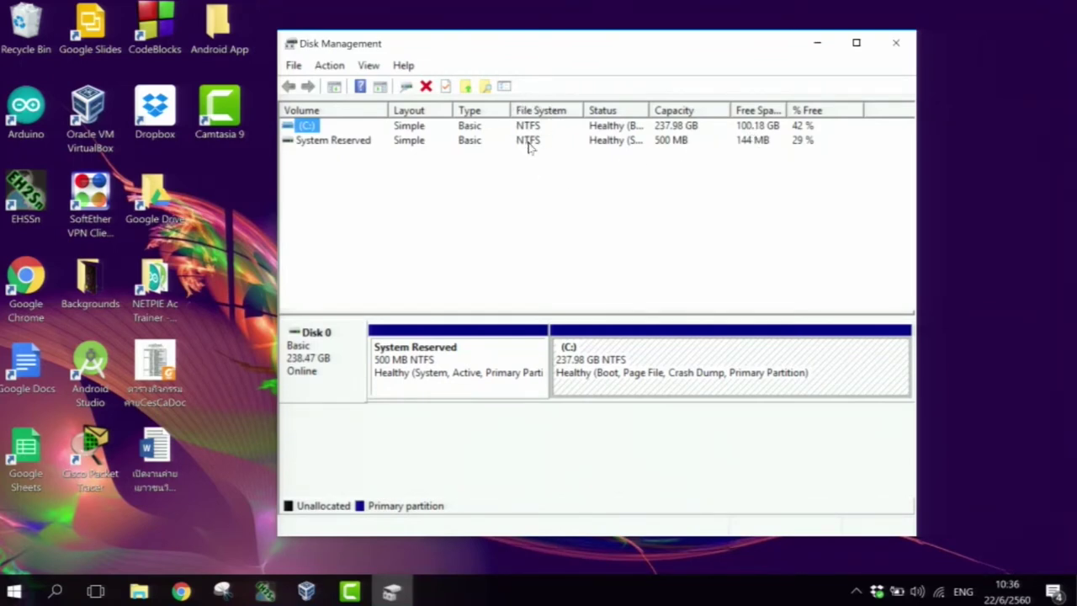
drag(548, 45, 525, 34)
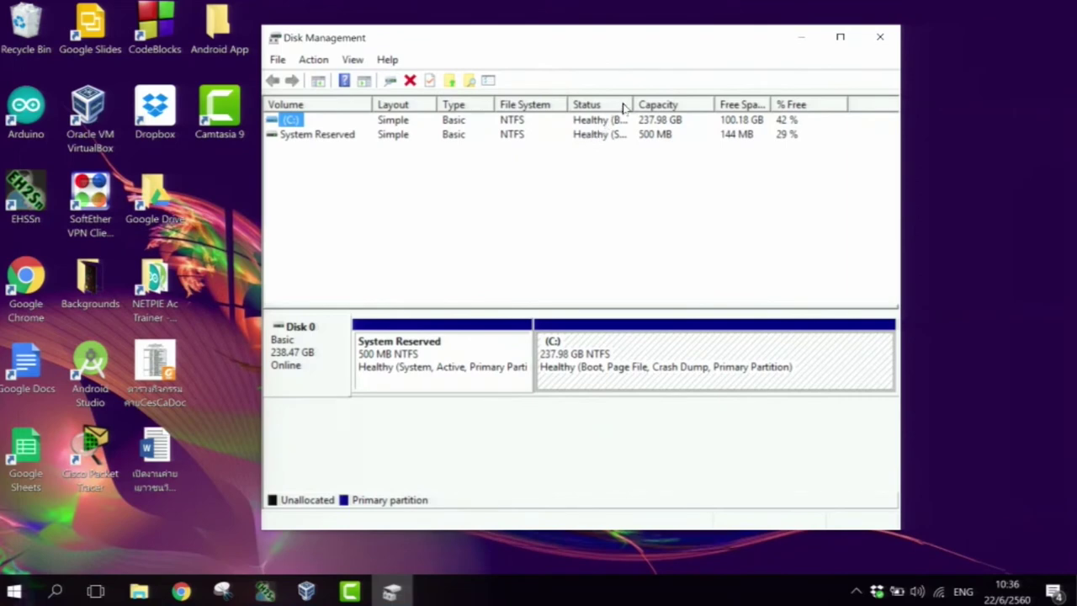
mouse_move(634, 104)
mouse_down()
mouse_move(662, 103)
mouse_move(651, 104)
mouse_up()
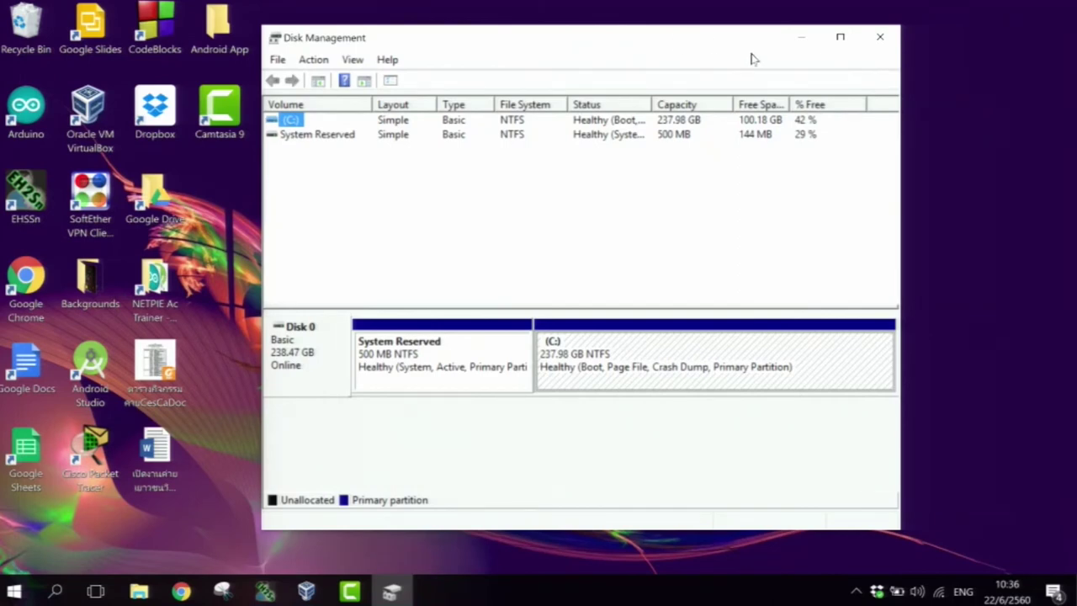
click(880, 37)
key(super)
- Open Apps & features via an 'add' search, enlarge and scroll the app list, close Settings, launch Task Manager
text(add)
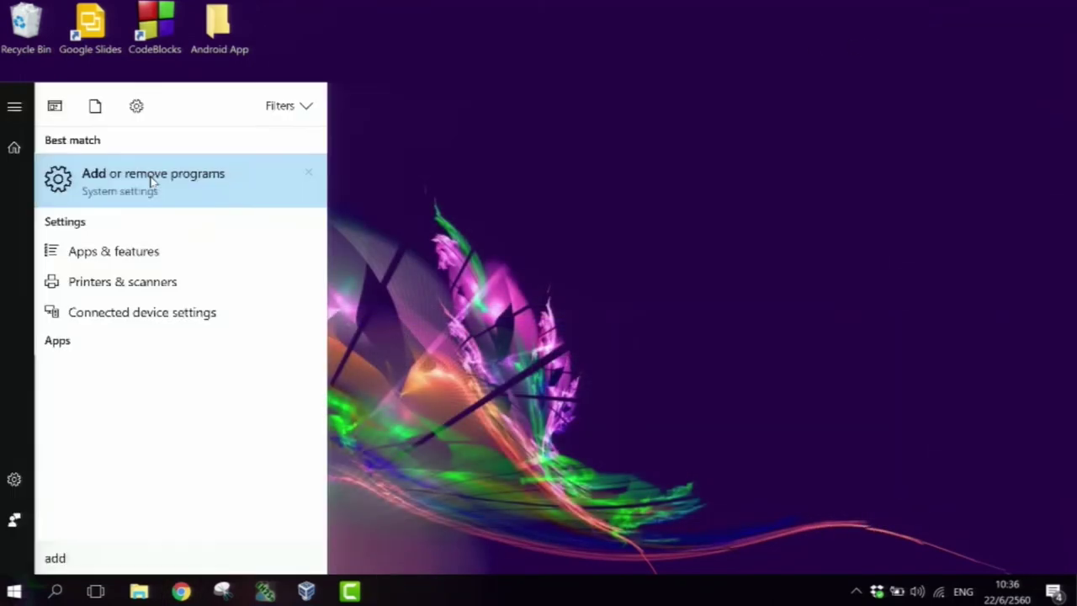
click(153, 180)
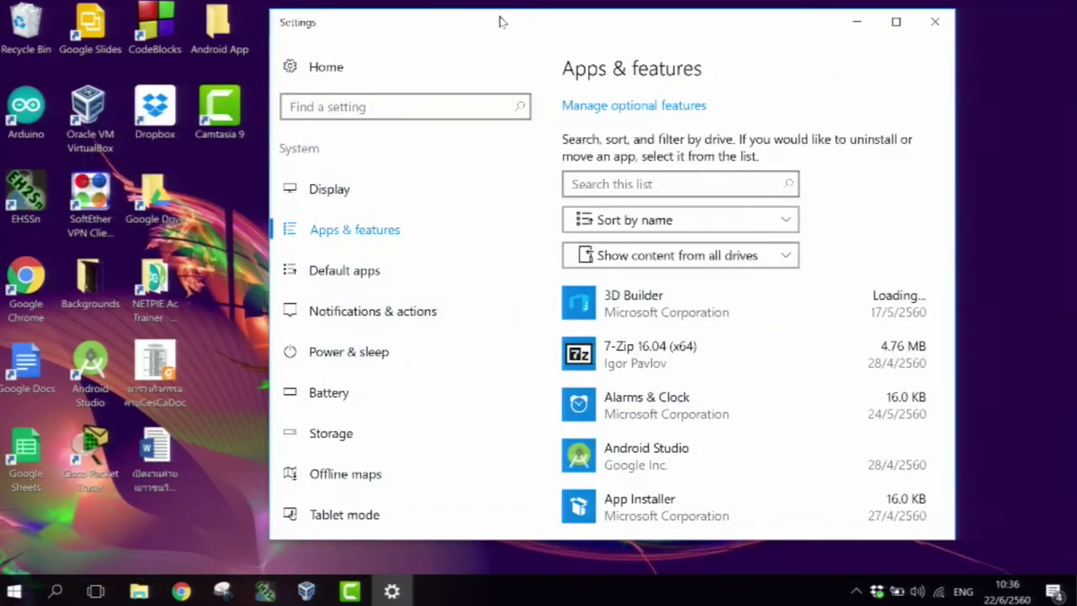
drag(953, 543, 965, 552)
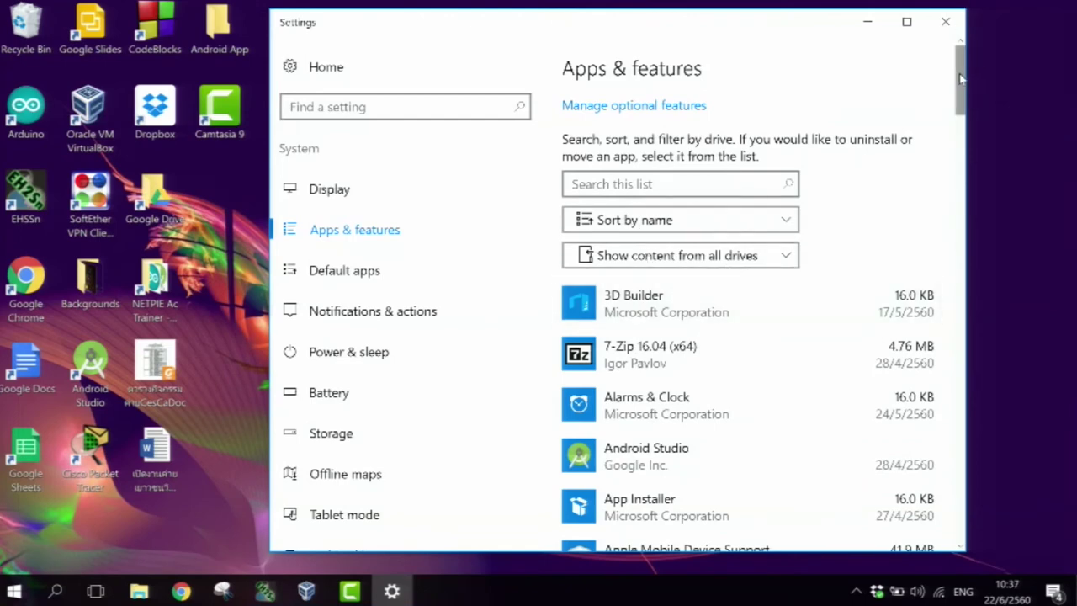
drag(960, 78, 959, 114)
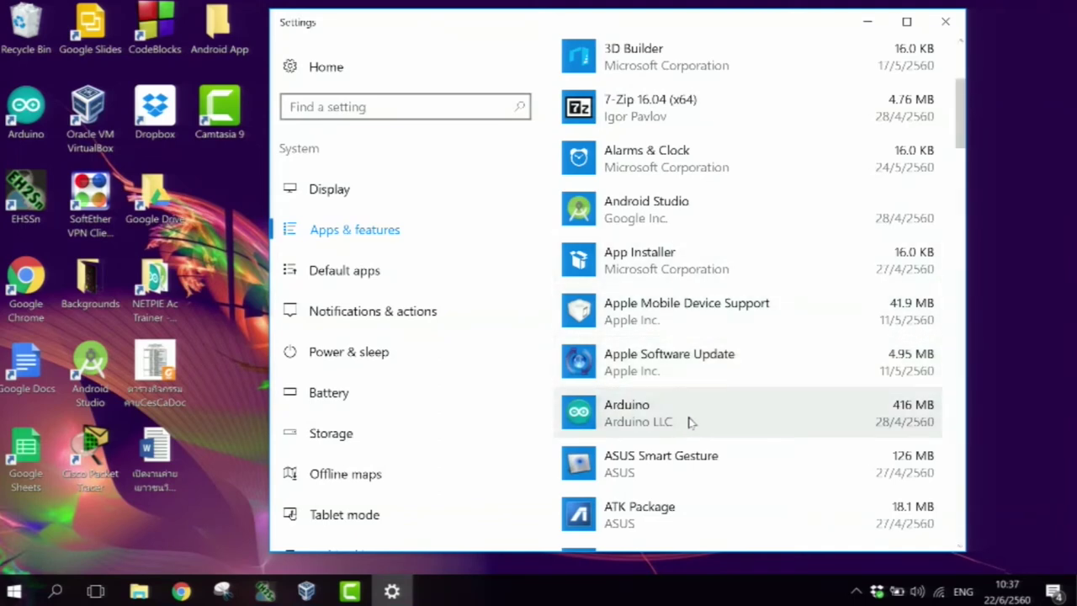
click(945, 26)
key(ctrl+shift+Escape)
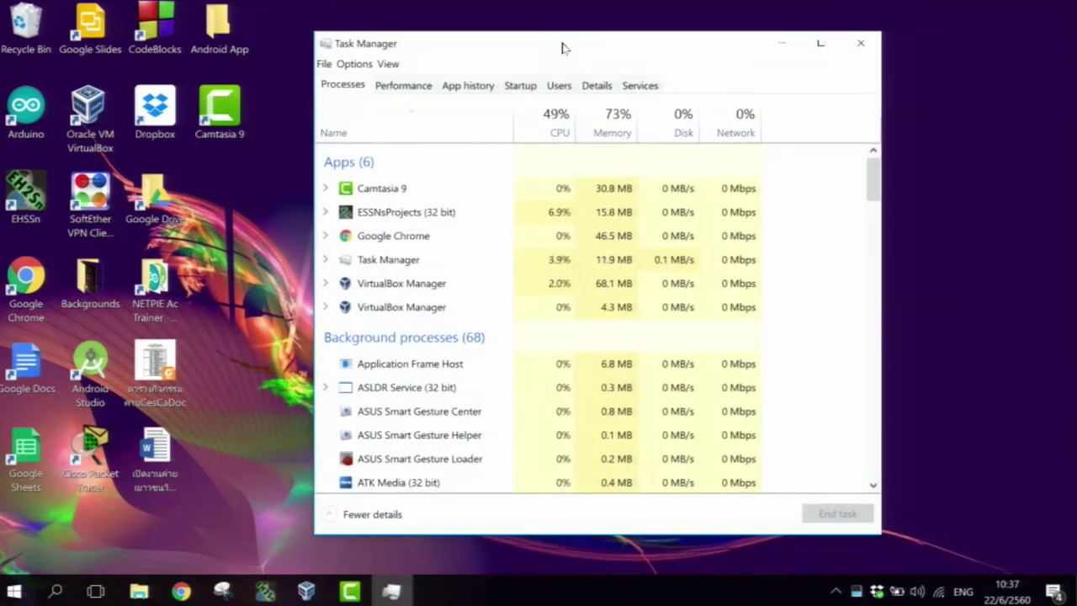
- Move Task Manager slightly left and drag its corner out to show more processes
drag(517, 45, 452, 42)
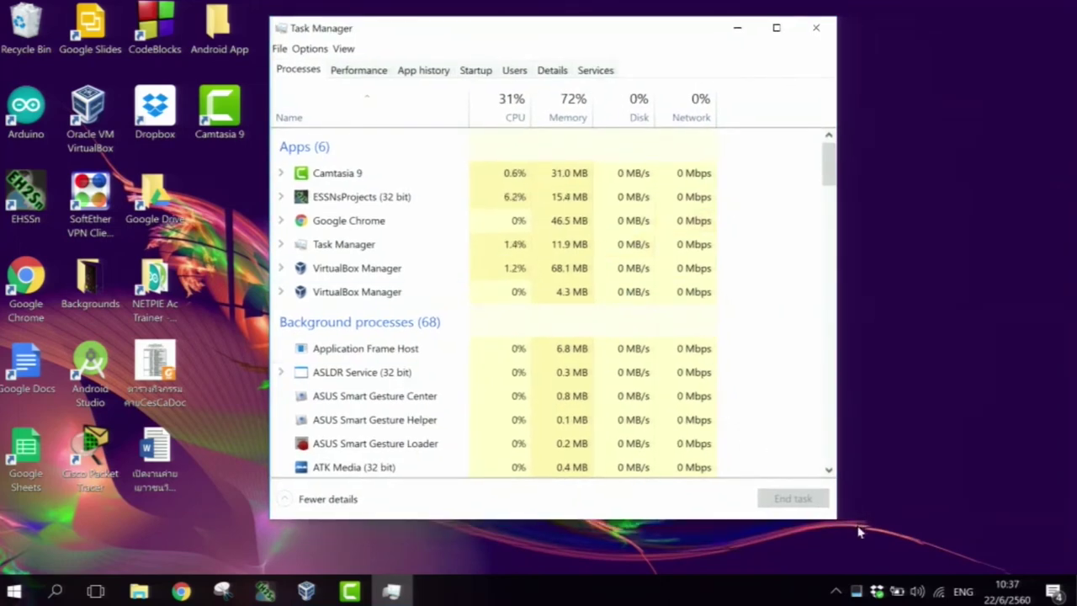
drag(833, 519, 860, 540)
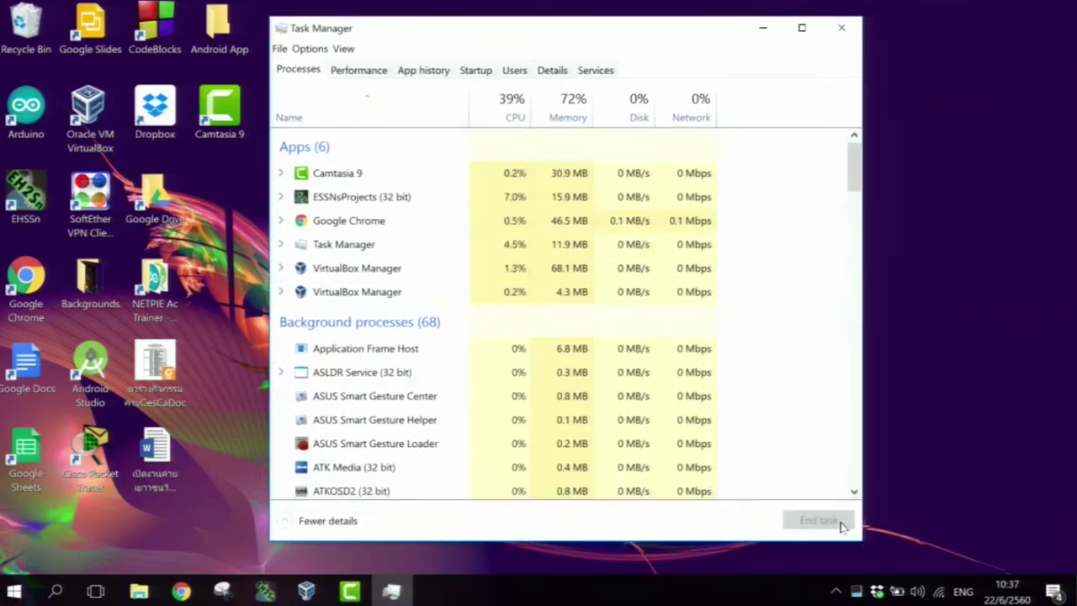